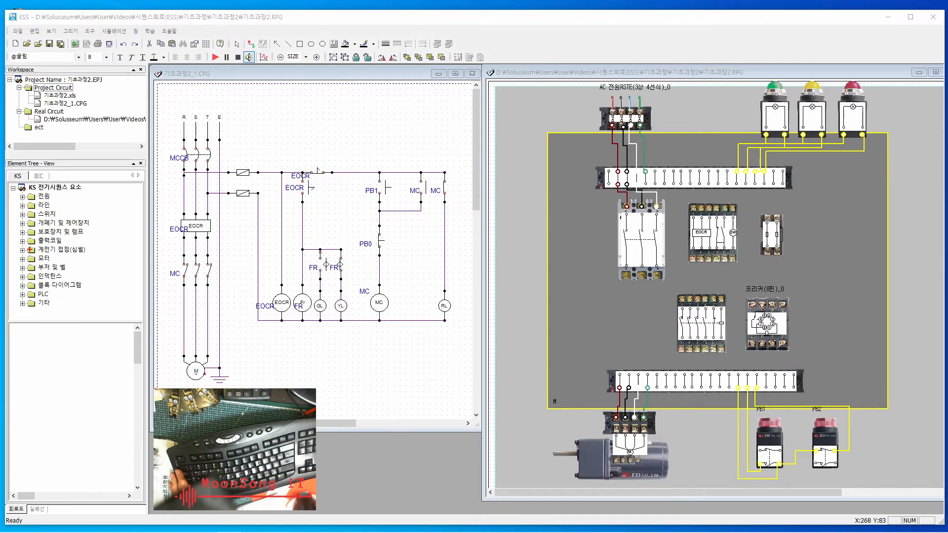
Step: Annotate the schematic's EOCR parts with pin numbers 10, 5 and 4 at the contacts and 12 and 6 at the coil
{"action": "left_click", "coordinate": [22, 249]}
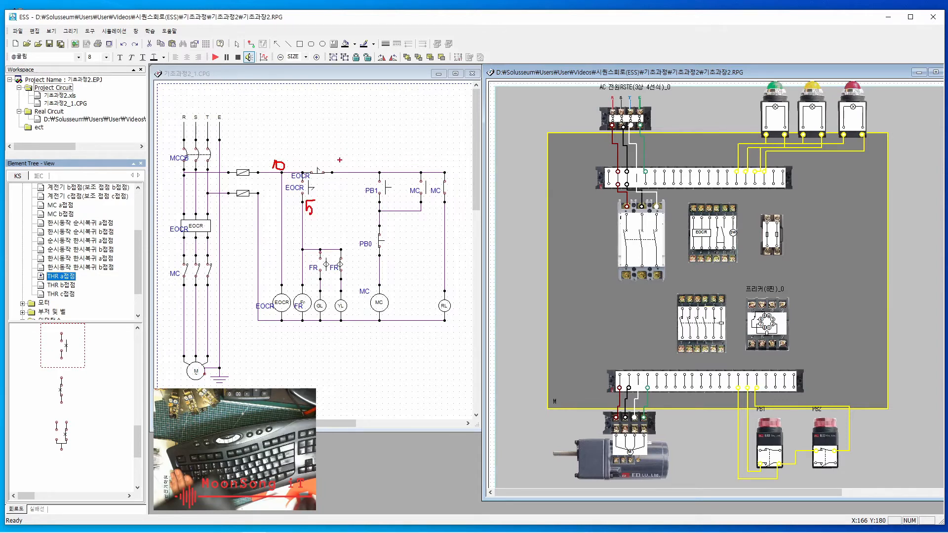
{"action": "left_click_drag", "start_coordinate": [337, 160], "coordinate": [342, 170]}
{"action": "left_click_drag", "start_coordinate": [271, 281], "coordinate": [274, 312]}
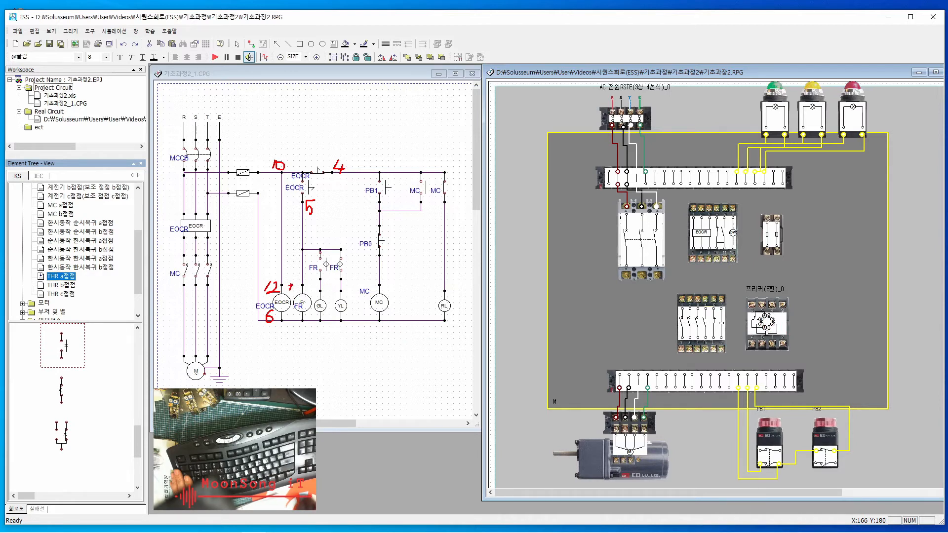
Step: Annotate the FR flicker relay with pin numbers 7 and 2 at the coil and 8, 6 and 5 at the contacts
{"action": "left_click_drag", "start_coordinate": [294, 291], "coordinate": [294, 321]}
{"action": "left_click_drag", "start_coordinate": [319, 254], "coordinate": [344, 247]}
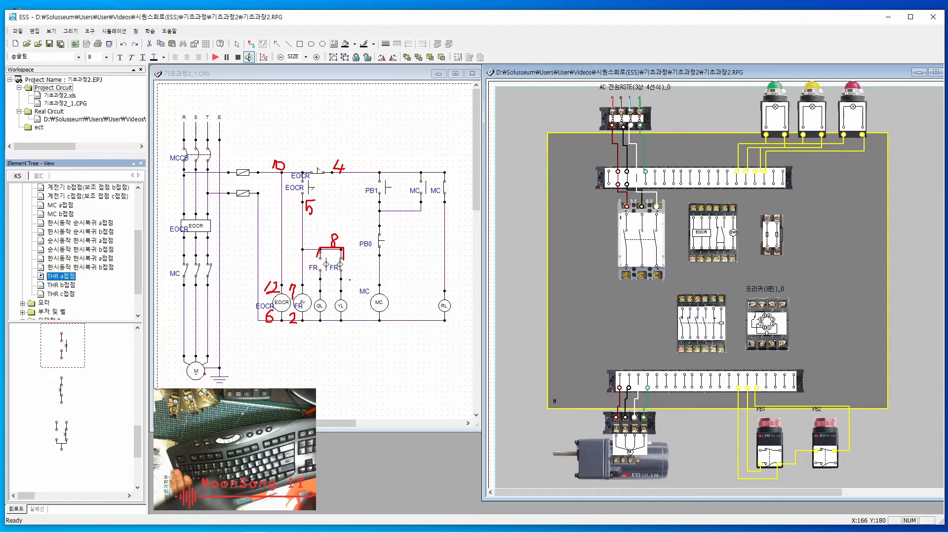
{"action": "left_click_drag", "start_coordinate": [350, 284], "coordinate": [356, 287]}
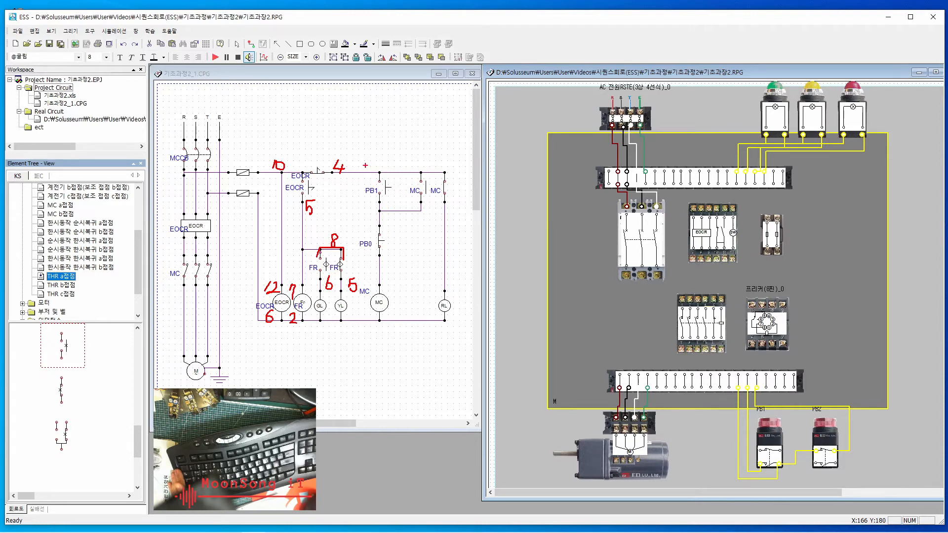
Step: Outline the PB1 and PB0 branch in the schematic and label its terminals P1a, Pc and P0b
{"action": "mouse_move", "coordinate": [362, 163]}
{"action": "left_mouse_down"}
{"action": "mouse_move", "coordinate": [372, 258]}
{"action": "mouse_move", "coordinate": [390, 261]}
{"action": "mouse_move", "coordinate": [397, 191]}
{"action": "mouse_move", "coordinate": [371, 163]}
{"action": "mouse_move", "coordinate": [363, 168]}
{"action": "left_mouse_up"}
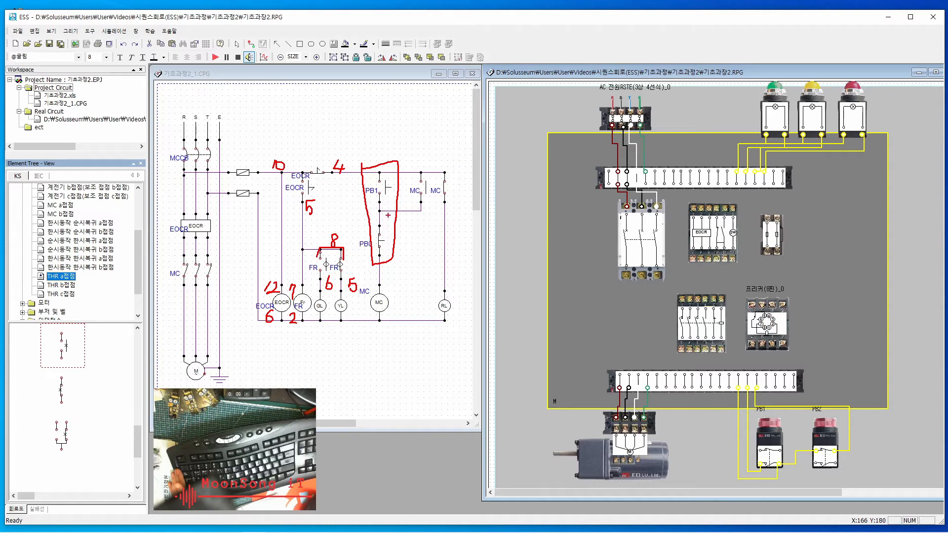
{"action": "mouse_move", "coordinate": [386, 212]}
{"action": "left_mouse_down"}
{"action": "mouse_move", "coordinate": [384, 220]}
{"action": "mouse_move", "coordinate": [395, 214]}
{"action": "left_mouse_up"}
{"action": "mouse_move", "coordinate": [378, 150]}
{"action": "left_mouse_down"}
{"action": "mouse_move", "coordinate": [379, 173]}
{"action": "mouse_move", "coordinate": [383, 151]}
{"action": "mouse_move", "coordinate": [392, 171]}
{"action": "left_mouse_up"}
{"action": "mouse_move", "coordinate": [385, 256]}
{"action": "left_mouse_down"}
{"action": "mouse_move", "coordinate": [386, 276]}
{"action": "mouse_move", "coordinate": [390, 255]}
{"action": "left_mouse_up"}
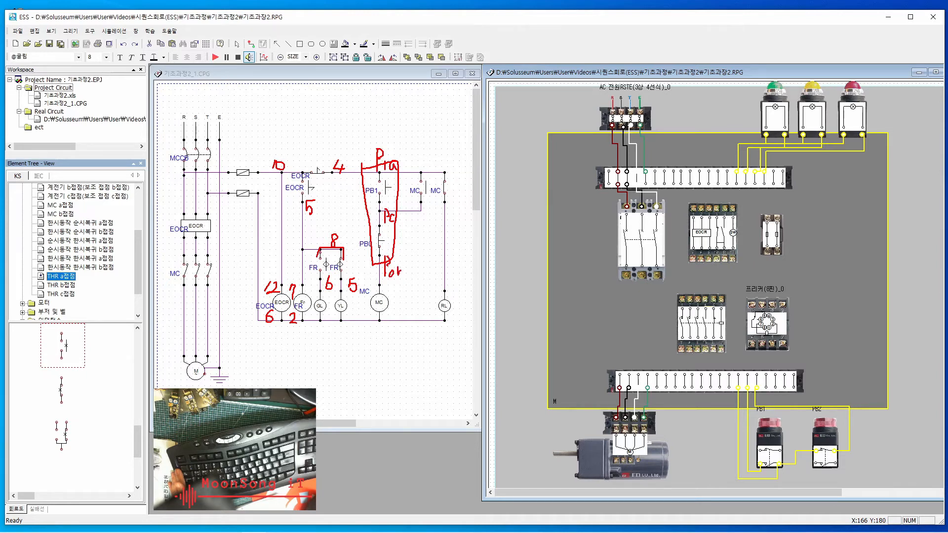
{"action": "left_click_drag", "start_coordinate": [401, 277], "coordinate": [397, 277]}
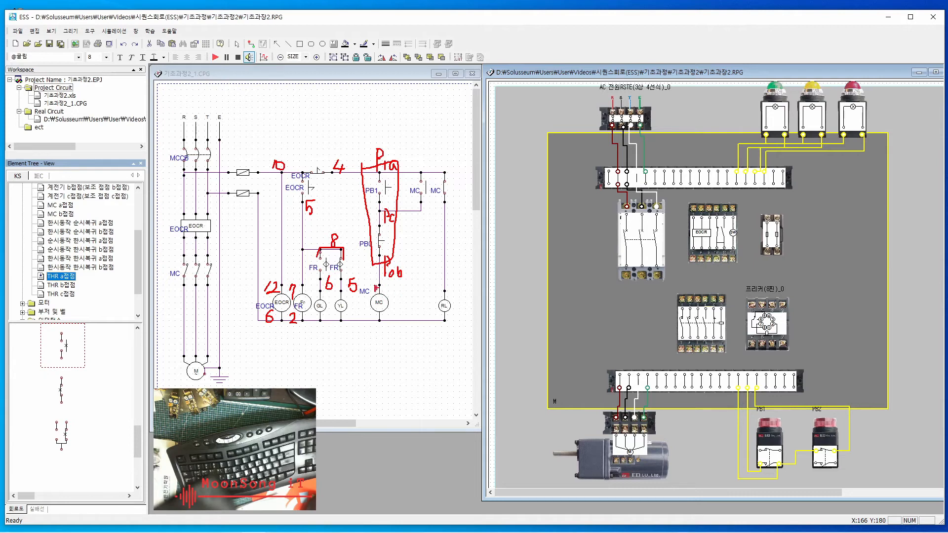
Step: Annotate the MC coil with pins 12 and 6 and its two contacts with pins 10/4 and 11/5
{"action": "mouse_move", "coordinate": [383, 286]}
{"action": "left_mouse_down"}
{"action": "mouse_move", "coordinate": [391, 293]}
{"action": "mouse_move", "coordinate": [381, 321]}
{"action": "left_mouse_up"}
{"action": "mouse_move", "coordinate": [423, 159]}
{"action": "left_mouse_down"}
{"action": "mouse_move", "coordinate": [429, 171]}
{"action": "mouse_move", "coordinate": [433, 163]}
{"action": "left_mouse_up"}
{"action": "left_click_drag", "start_coordinate": [426, 200], "coordinate": [428, 220]}
{"action": "left_click_drag", "start_coordinate": [446, 166], "coordinate": [448, 210]}
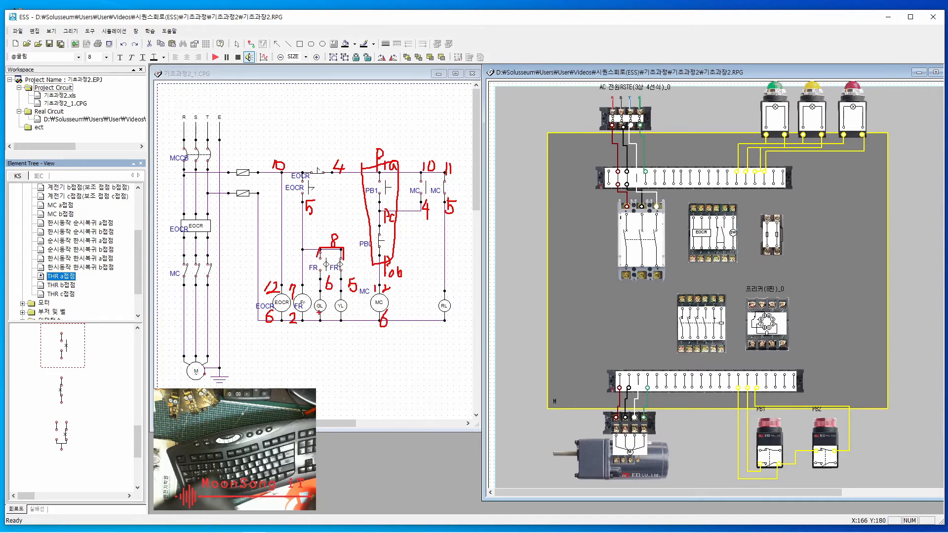
Step: Mark the common line of the GL, YL and RL lamps as Bc and label their upper terminals Bg, By and BR
{"action": "mouse_move", "coordinate": [319, 310]}
{"action": "left_mouse_down"}
{"action": "mouse_move", "coordinate": [367, 327]}
{"action": "mouse_move", "coordinate": [439, 319]}
{"action": "left_mouse_up"}
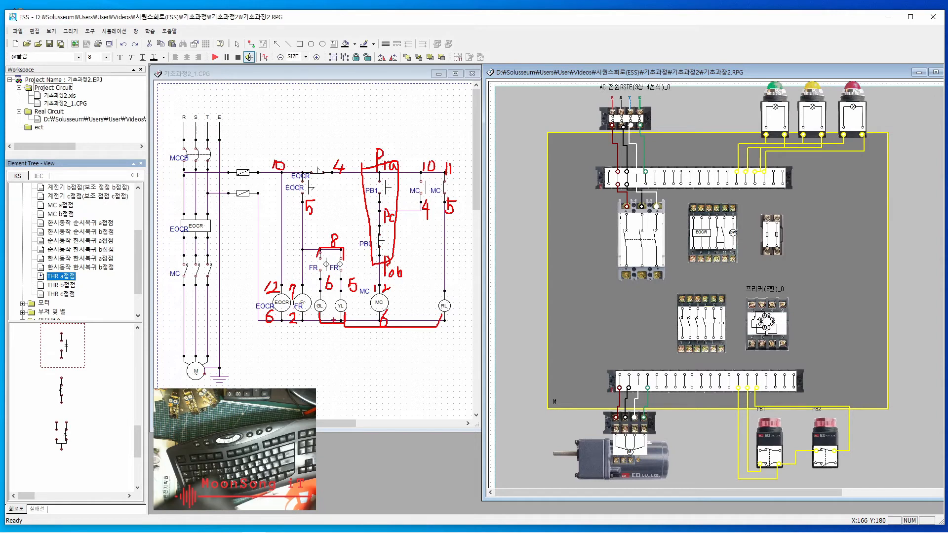
{"action": "mouse_move", "coordinate": [341, 330]}
{"action": "left_mouse_down"}
{"action": "mouse_move", "coordinate": [344, 353]}
{"action": "mouse_move", "coordinate": [350, 335]}
{"action": "mouse_move", "coordinate": [348, 347]}
{"action": "mouse_move", "coordinate": [361, 344]}
{"action": "left_mouse_up"}
{"action": "mouse_move", "coordinate": [316, 290]}
{"action": "left_mouse_down"}
{"action": "mouse_move", "coordinate": [327, 305]}
{"action": "mouse_move", "coordinate": [344, 302]}
{"action": "left_mouse_up"}
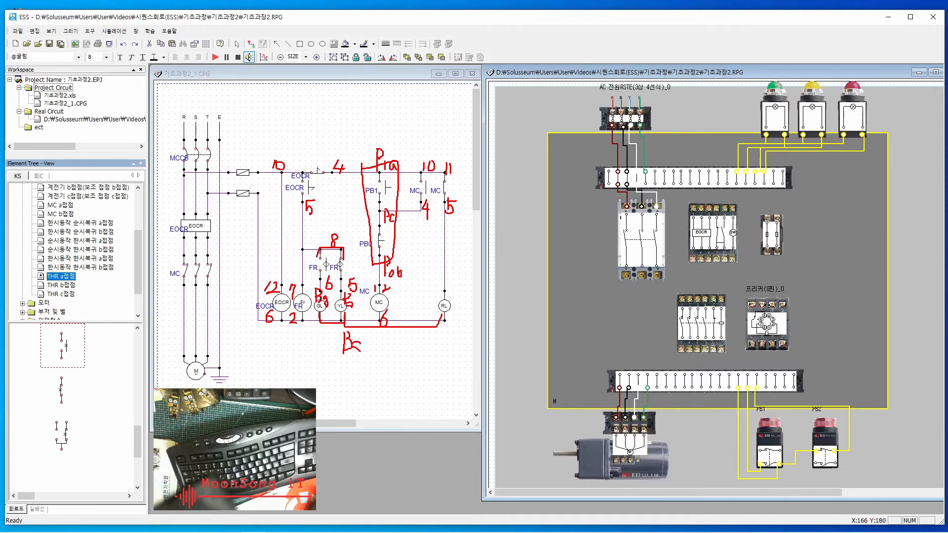
{"action": "left_click_drag", "start_coordinate": [359, 300], "coordinate": [352, 315]}
{"action": "left_click_drag", "start_coordinate": [435, 285], "coordinate": [435, 291]}
{"action": "left_click_drag", "start_coordinate": [444, 287], "coordinate": [446, 297]}
Step: Outline the outer terminal rows of the upper and lower terminal blocks on the panel layout
{"action": "mouse_move", "coordinate": [602, 147]}
{"action": "left_mouse_down"}
{"action": "mouse_move", "coordinate": [603, 160]}
{"action": "mouse_move", "coordinate": [736, 138]}
{"action": "mouse_move", "coordinate": [809, 145]}
{"action": "mouse_move", "coordinate": [808, 165]}
{"action": "left_mouse_up"}
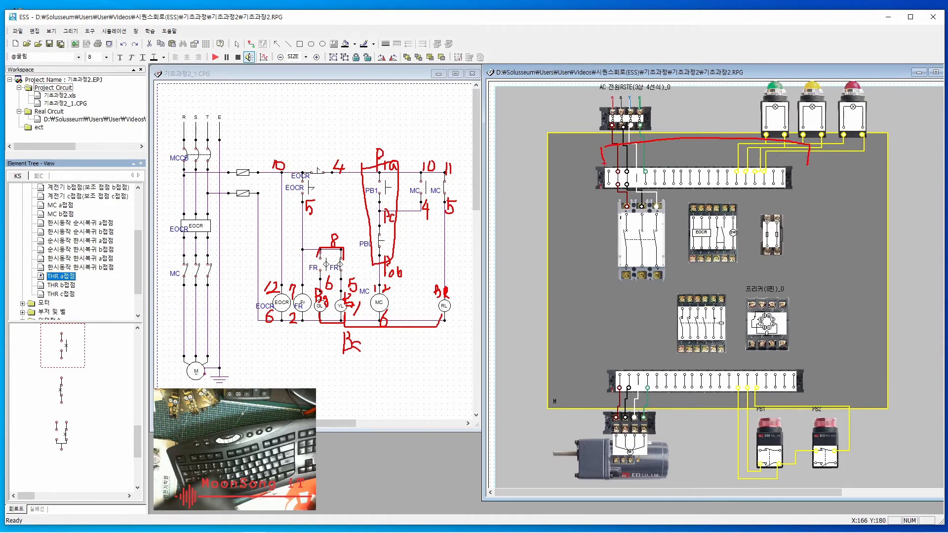
{"action": "left_click_drag", "start_coordinate": [605, 162], "coordinate": [798, 156]}
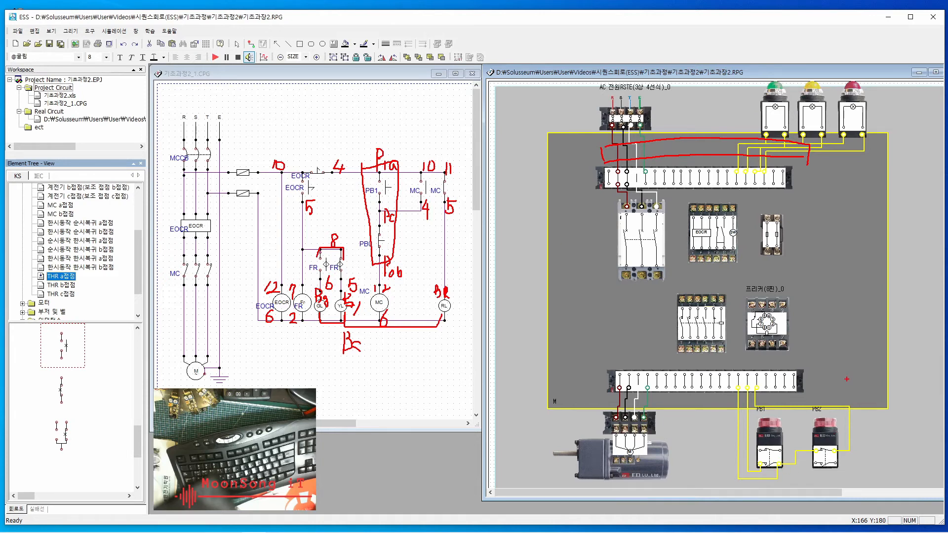
{"action": "mouse_move", "coordinate": [593, 395]}
{"action": "left_mouse_down"}
{"action": "mouse_move", "coordinate": [595, 406]}
{"action": "mouse_move", "coordinate": [735, 397]}
{"action": "mouse_move", "coordinate": [805, 410]}
{"action": "mouse_move", "coordinate": [595, 417]}
{"action": "left_mouse_up"}
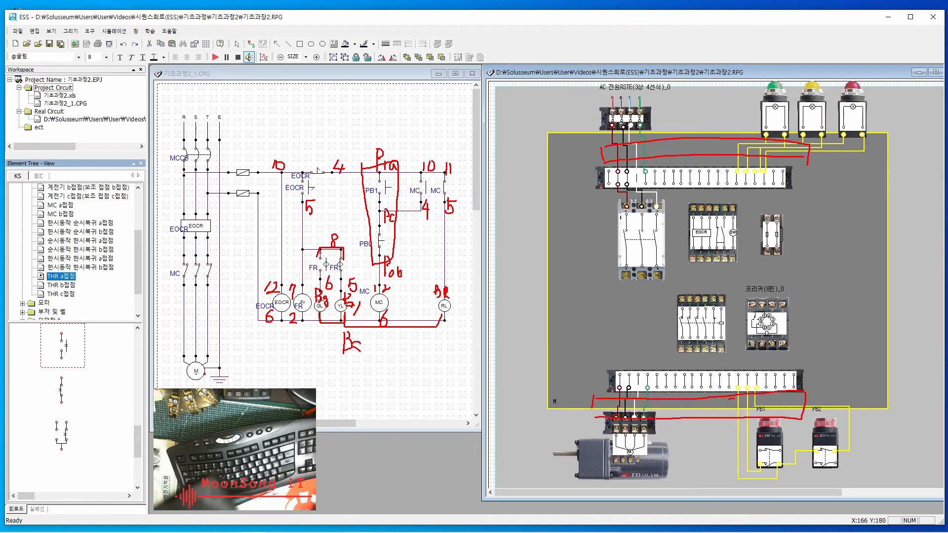
{"action": "mouse_move", "coordinate": [730, 398]}
{"action": "left_mouse_down"}
{"action": "mouse_move", "coordinate": [721, 415]}
{"action": "mouse_move", "coordinate": [731, 398]}
{"action": "left_mouse_up"}
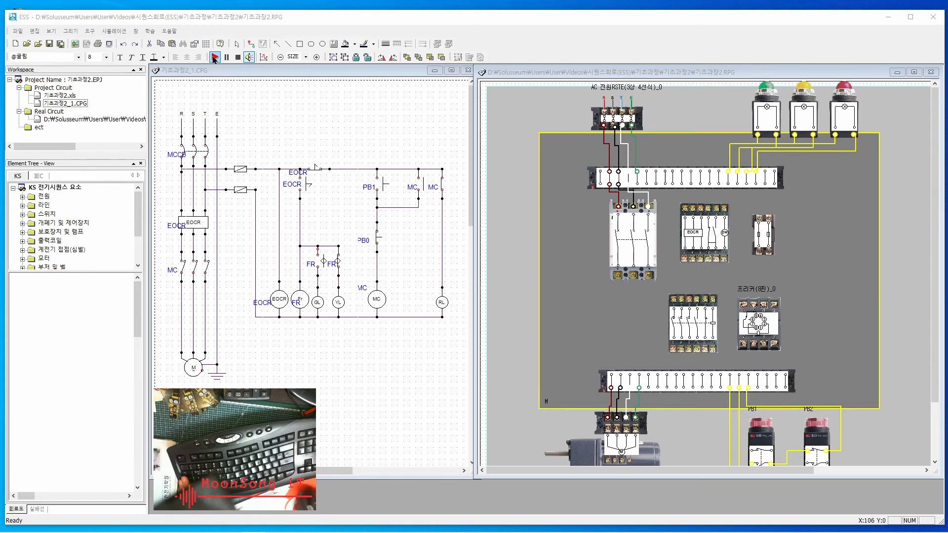
Step: Simulate the schematic and test it by operating PB1, PB0 and PB1 again
{"action": "left_click", "coordinate": [215, 57]}
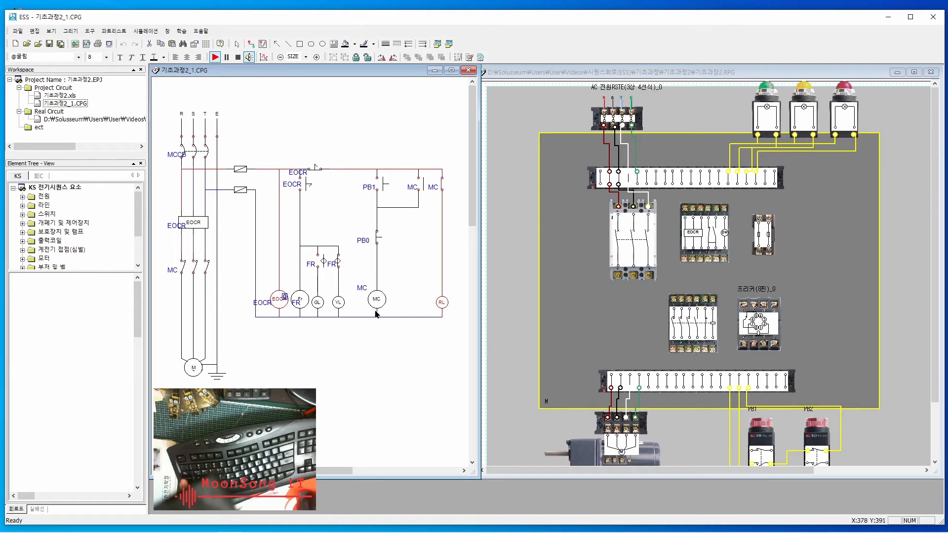
{"action": "left_click", "coordinate": [378, 187]}
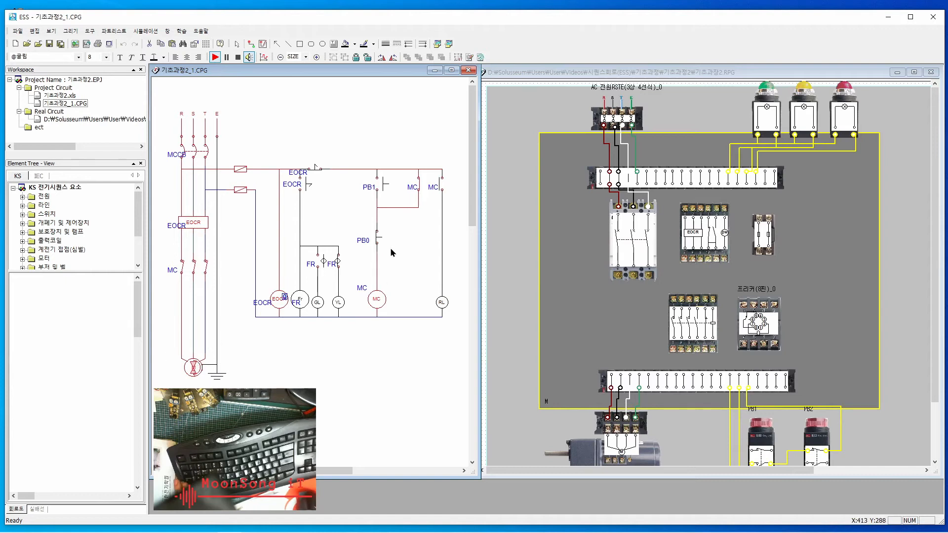
{"action": "left_click", "coordinate": [377, 238]}
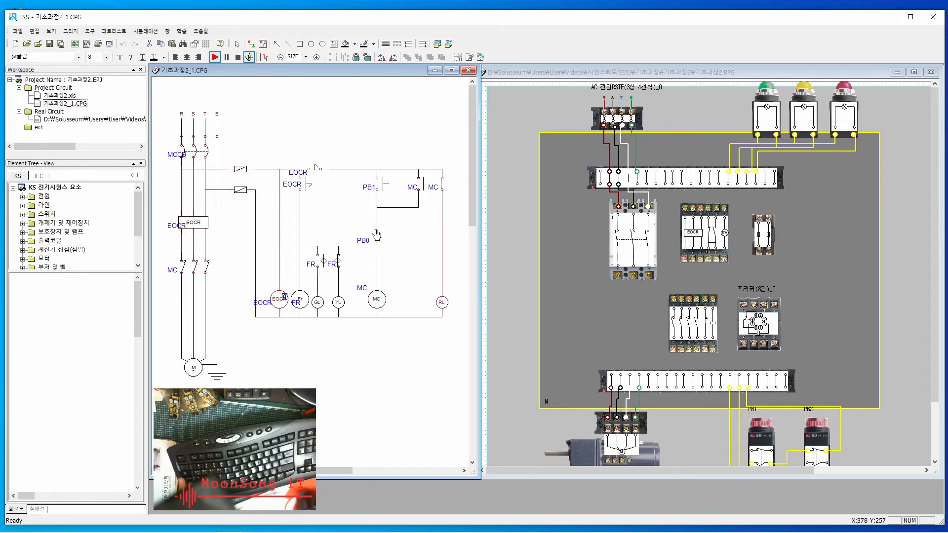
{"action": "left_click", "coordinate": [381, 188]}
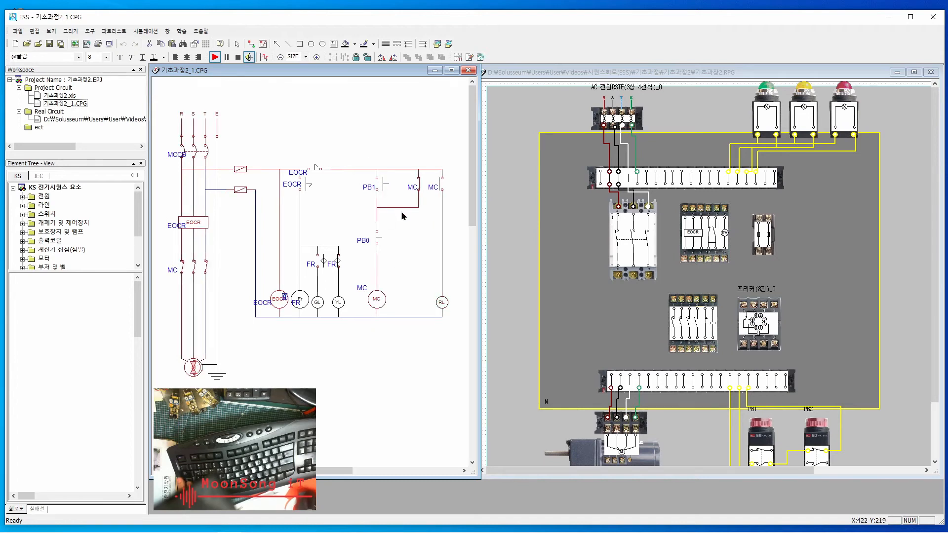
Step: Trip the EOCR contact in the running simulation and switch off the MCCB
{"action": "left_click", "coordinate": [306, 187]}
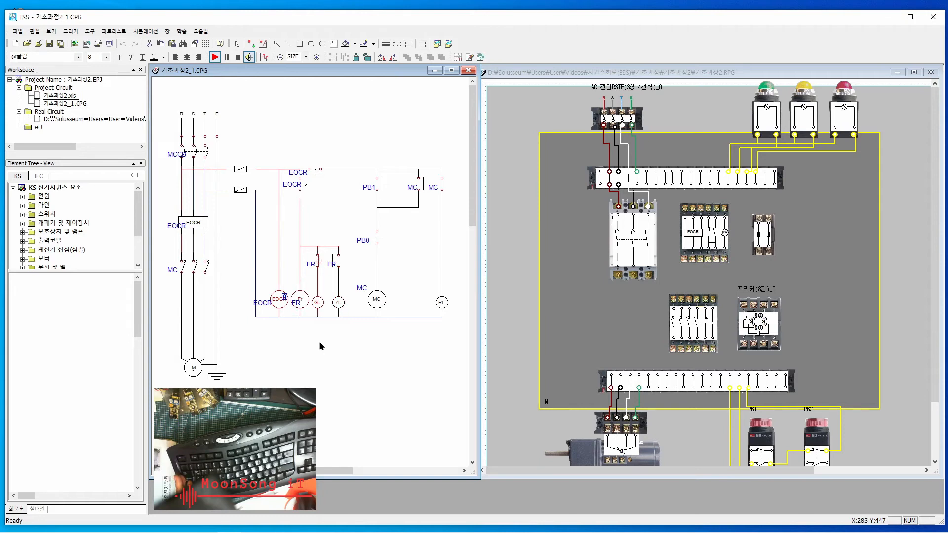
{"action": "left_click", "coordinate": [191, 157]}
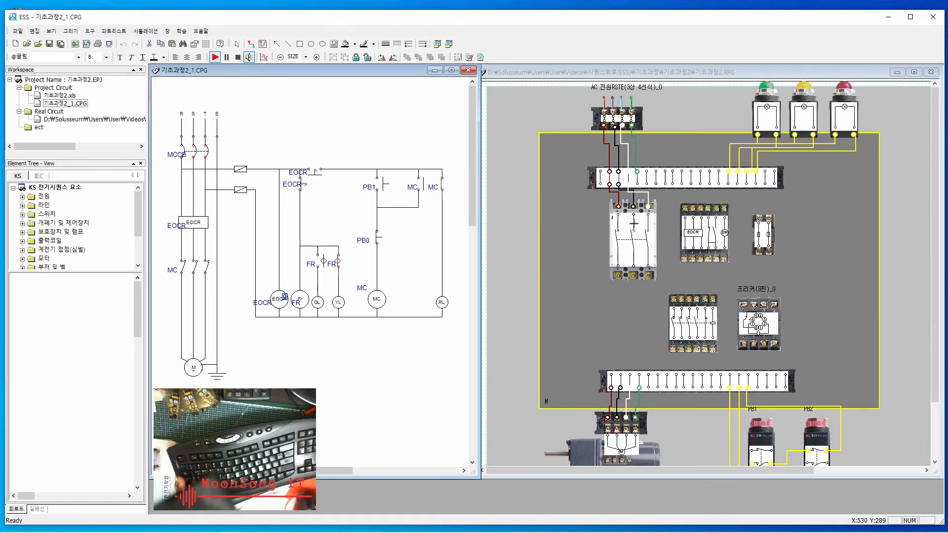
Step: Wire the breaker's first and second lower terminals to the EOCR's first and second upper terminals in black
{"action": "left_click", "coordinate": [618, 277]}
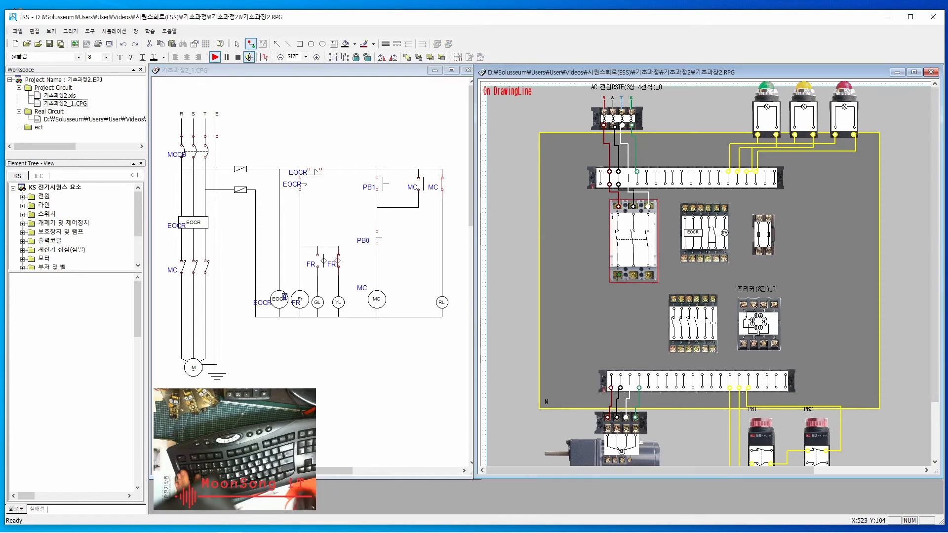
{"action": "left_click", "coordinate": [580, 295]}
{"action": "left_click", "coordinate": [581, 196]}
{"action": "left_click", "coordinate": [685, 208]}
{"action": "left_click", "coordinate": [374, 44]}
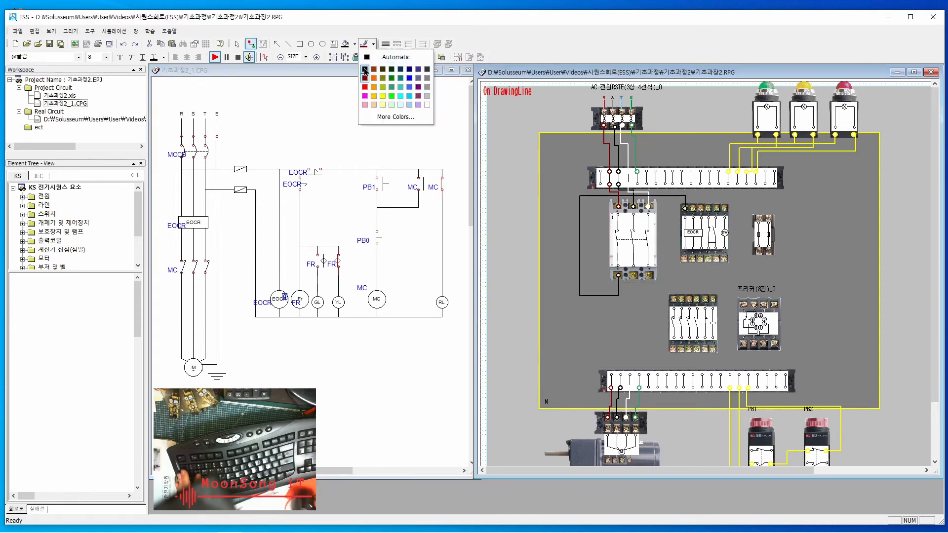
{"action": "left_click", "coordinate": [365, 69]}
{"action": "left_click", "coordinate": [693, 208]}
Step: Wire the breaker's third lower terminal to the EOCR's third upper terminal in white
{"action": "left_click", "coordinate": [373, 44]}
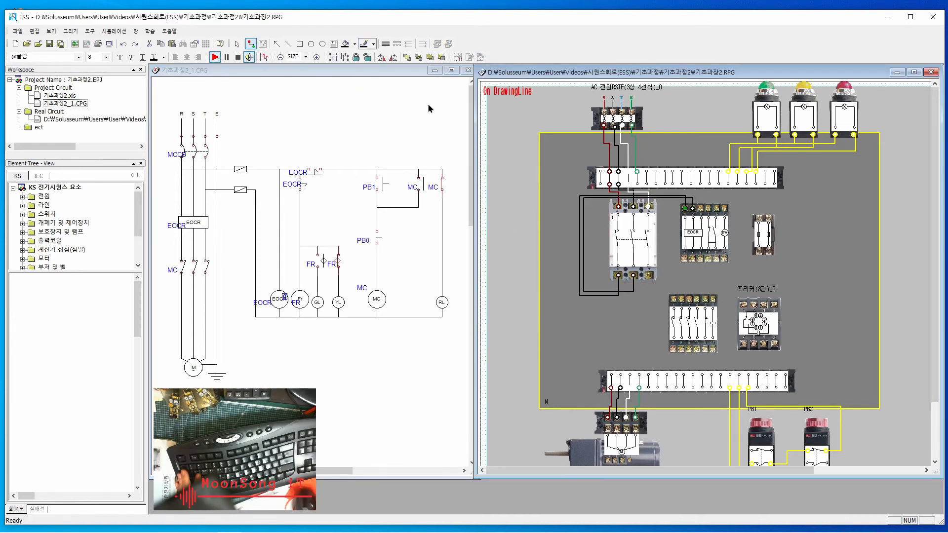
{"action": "left_click", "coordinate": [428, 105]}
{"action": "left_click", "coordinate": [649, 275]}
{"action": "left_click", "coordinate": [588, 288]}
{"action": "left_click", "coordinate": [587, 203]}
{"action": "left_click", "coordinate": [700, 208]}
Step: Wire the EOCR's first lower terminal to the contactor's first upper terminal in dark red
{"action": "left_click", "coordinate": [374, 44]}
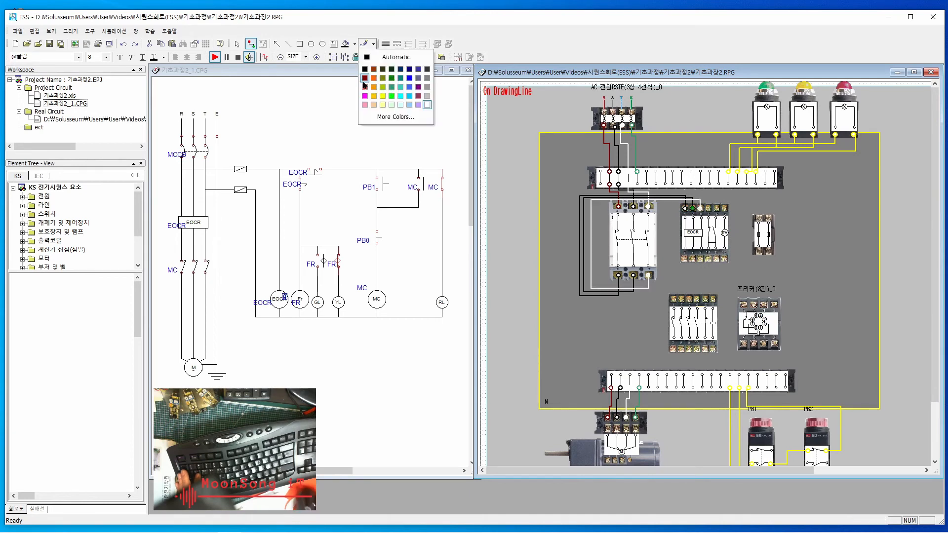
{"action": "left_click", "coordinate": [365, 78]}
{"action": "left_click", "coordinate": [685, 259]}
{"action": "left_click", "coordinate": [671, 277]}
{"action": "left_click", "coordinate": [673, 299]}
Step: Wire the EOCR's second lower terminal to the contactor's second upper terminal in black
{"action": "left_click", "coordinate": [374, 44]}
{"action": "left_click", "coordinate": [365, 69]}
{"action": "left_click", "coordinate": [692, 259]}
{"action": "left_click", "coordinate": [681, 281]}
{"action": "left_click", "coordinate": [681, 299]}
Step: Wire the EOCR's third lower terminal to the contactor's third upper terminal in white
{"action": "left_click", "coordinate": [374, 44]}
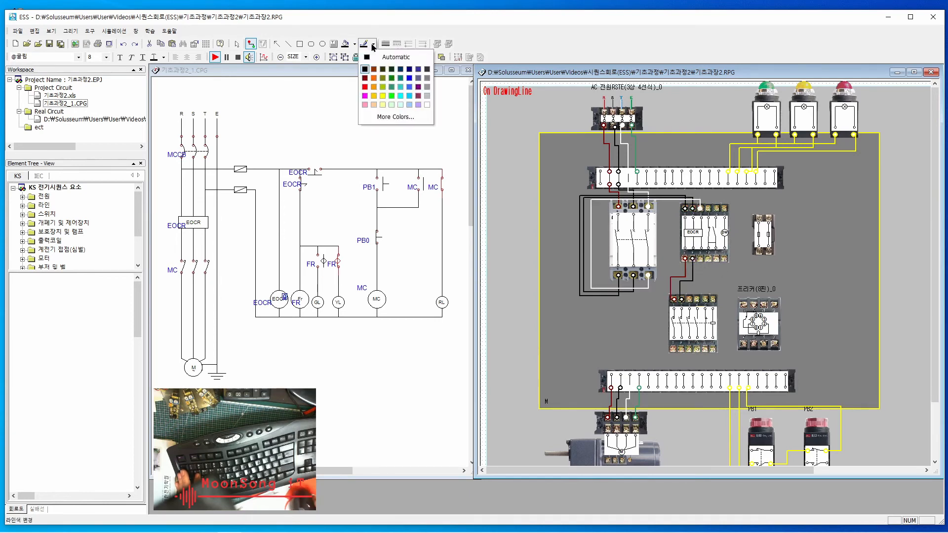
{"action": "left_click", "coordinate": [427, 105]}
{"action": "left_click", "coordinate": [700, 259]}
{"action": "left_click", "coordinate": [687, 286]}
{"action": "left_click", "coordinate": [689, 299]}
Step: Wire the contactor's first two lower terminals to the lower terminal block's first two positions in dark red and black
{"action": "left_click", "coordinate": [374, 44]}
{"action": "left_click", "coordinate": [365, 78]}
{"action": "left_click", "coordinate": [670, 350]}
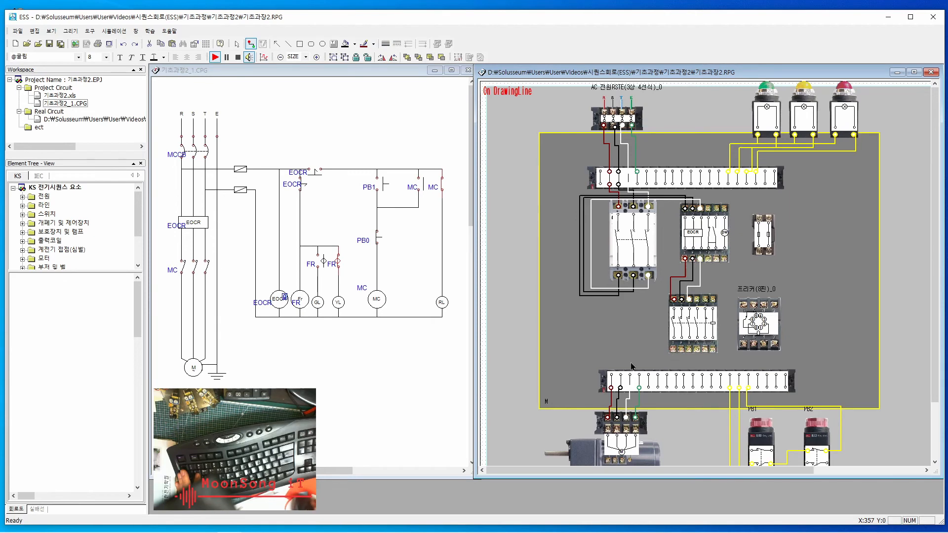
{"action": "left_click", "coordinate": [611, 374]}
{"action": "left_click", "coordinate": [374, 44]}
{"action": "left_click", "coordinate": [365, 69]}
{"action": "left_click", "coordinate": [620, 375]}
{"action": "left_click", "coordinate": [681, 350]}
Step: Wire the contactor's third lower terminal to the third position of the lower terminal block in white
{"action": "left_click", "coordinate": [374, 44]}
{"action": "left_click", "coordinate": [427, 105]}
{"action": "left_click", "coordinate": [629, 375]}
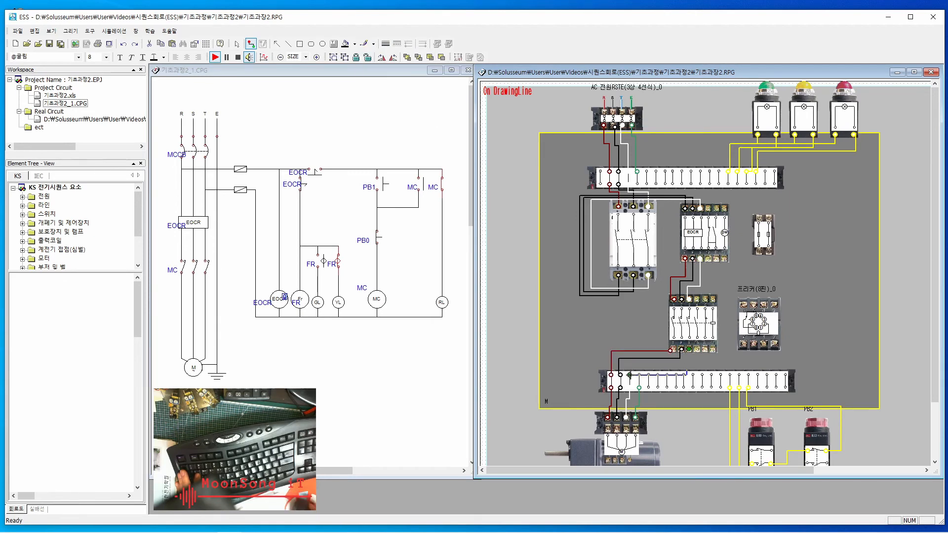
{"action": "left_click", "coordinate": [689, 350]}
Step: Route a bright green ground wire from the upper terminal block around the breaker to the lower block's fourth position
{"action": "left_click", "coordinate": [373, 44]}
{"action": "left_click", "coordinate": [392, 96]}
{"action": "left_click", "coordinate": [568, 198]}
{"action": "left_click", "coordinate": [569, 362]}
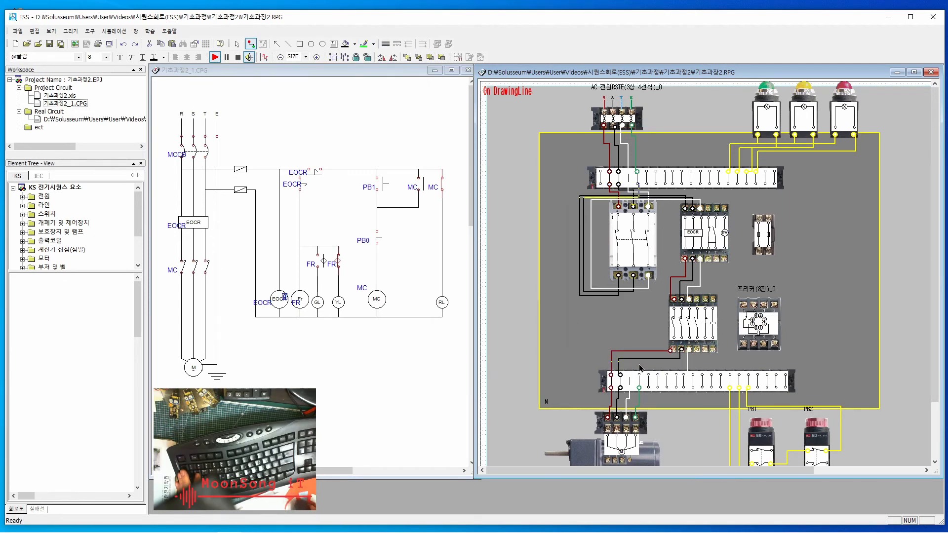
{"action": "left_click", "coordinate": [639, 375]}
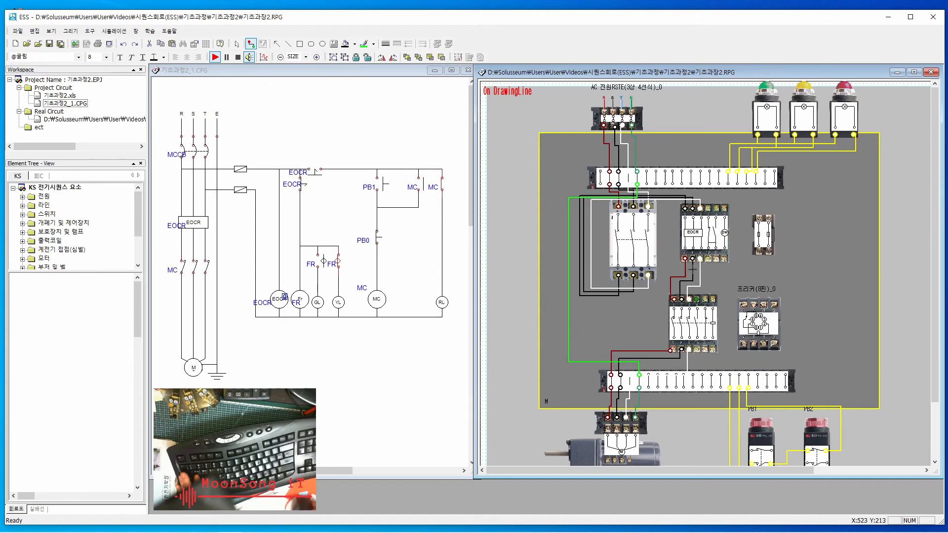
Step: Route a dark red wire from the breaker's first lower terminal to the fuse holder's first upper terminal
{"action": "left_click", "coordinate": [618, 275]}
{"action": "left_click", "coordinate": [554, 306]}
{"action": "left_click", "coordinate": [554, 200]}
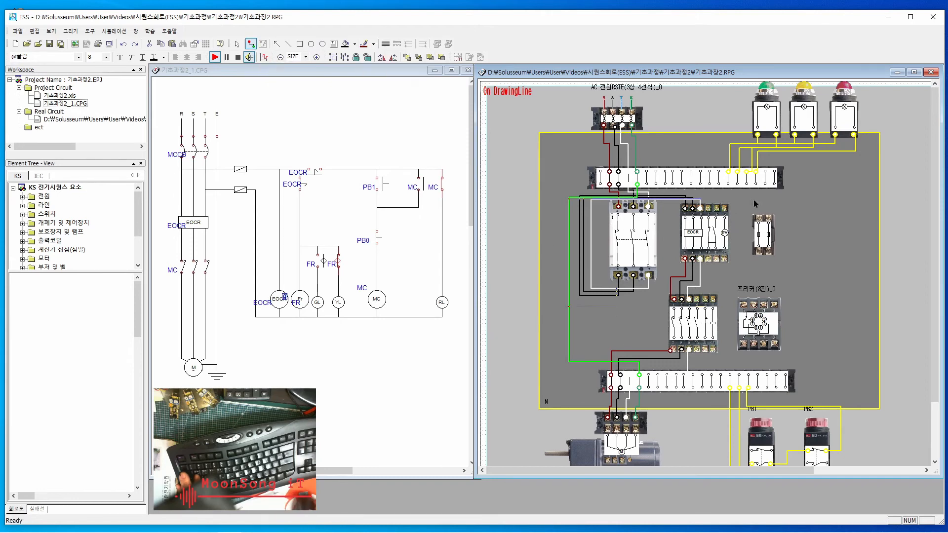
{"action": "left_click", "coordinate": [760, 218]}
Step: Route a white wire from the breaker's third lower terminal to the fuse holder's second upper terminal
{"action": "left_click", "coordinate": [374, 44]}
{"action": "left_click", "coordinate": [427, 102]}
{"action": "left_click", "coordinate": [647, 275]}
{"action": "left_click", "coordinate": [561, 306]}
{"action": "left_click", "coordinate": [768, 217]}
Step: Wire the fuse holder's first lower terminal to the EOCR's sixth and fourth lower terminals in yellow
{"action": "left_click", "coordinate": [374, 44]}
{"action": "left_click", "coordinate": [383, 94]}
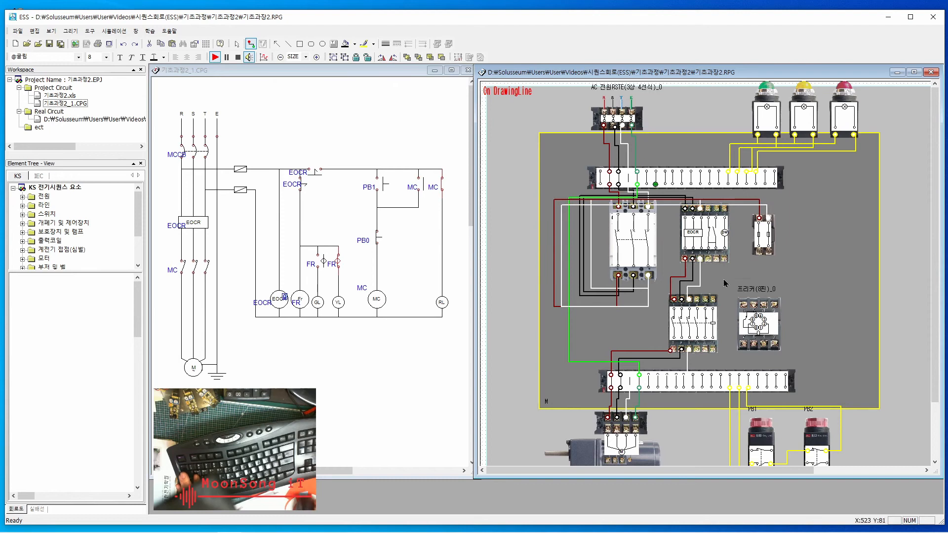
{"action": "left_click", "coordinate": [724, 258]}
{"action": "left_click", "coordinate": [723, 279]}
{"action": "left_click", "coordinate": [759, 255]}
{"action": "left_click", "coordinate": [724, 259]}
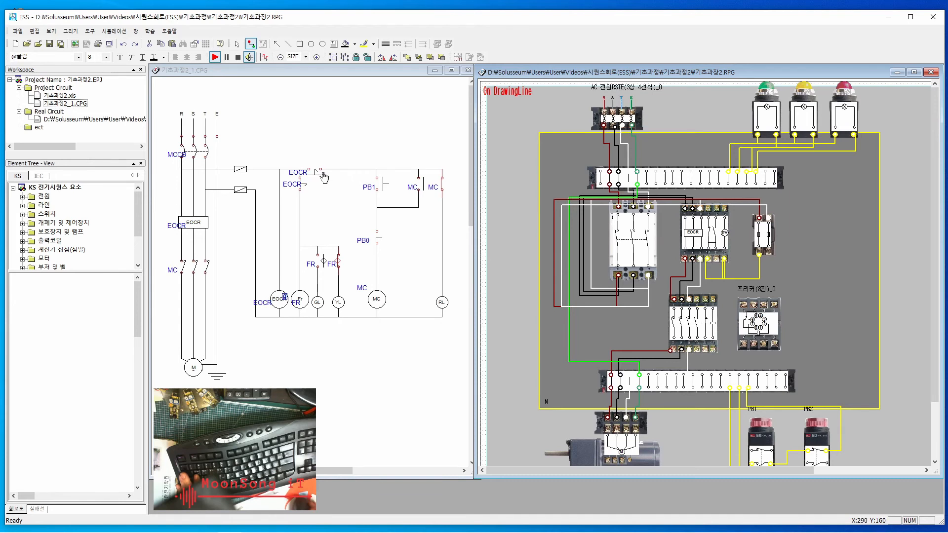
Step: Stop the simulation, join the contactor's fourth and fifth lower terminals to the yellow control wiring, and save the layout
{"action": "key", "text": "Escape"}
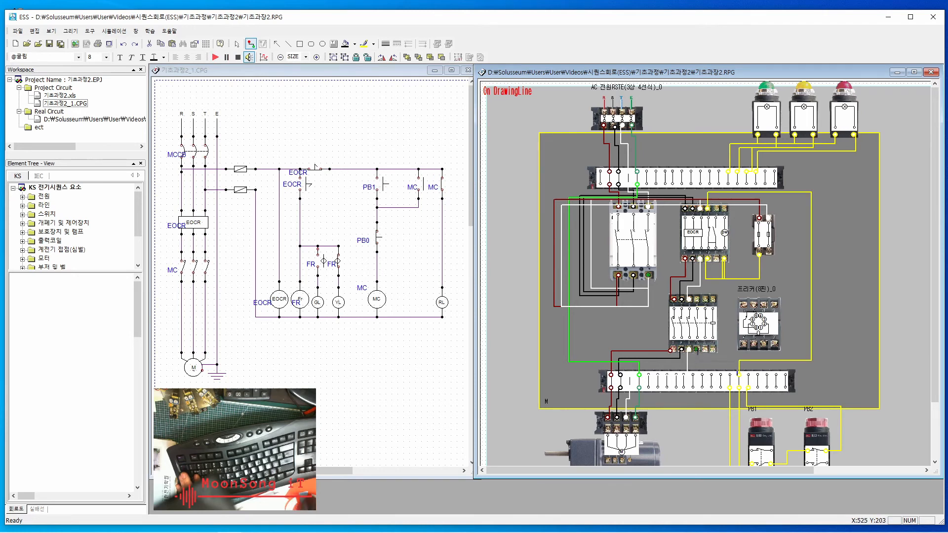
{"action": "left_click", "coordinate": [697, 350]}
{"action": "left_click", "coordinate": [706, 349]}
{"action": "left_click", "coordinate": [49, 44]}
{"action": "left_click", "coordinate": [504, 294]}
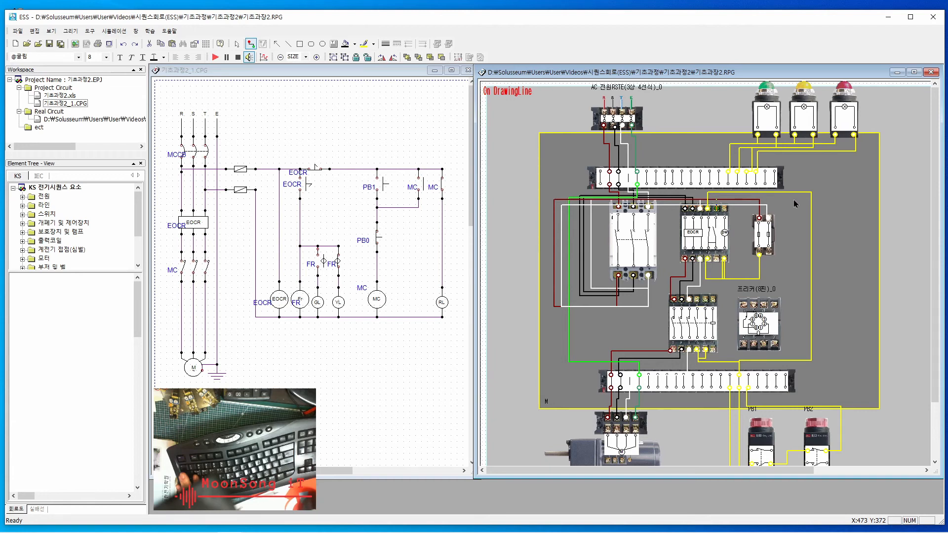
Step: Wire the EOCR's fifth upper terminal to the flicker relay's lower terminals in yellow
{"action": "left_click", "coordinate": [775, 344]}
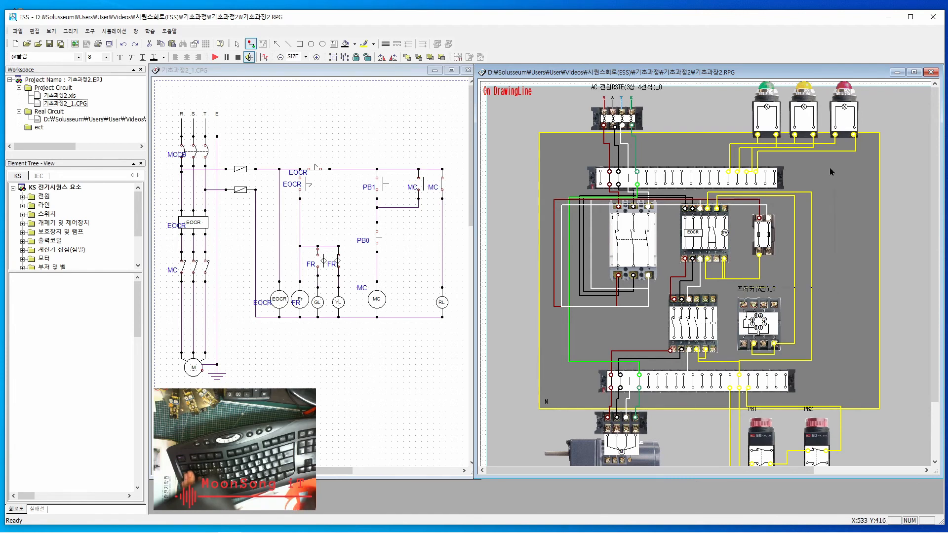
Step: Wire the flicker relay's upper terminals to the upper terminal strip and the contactor's fourth upper terminal to the lower strip in yellow
{"action": "left_click", "coordinate": [737, 184]}
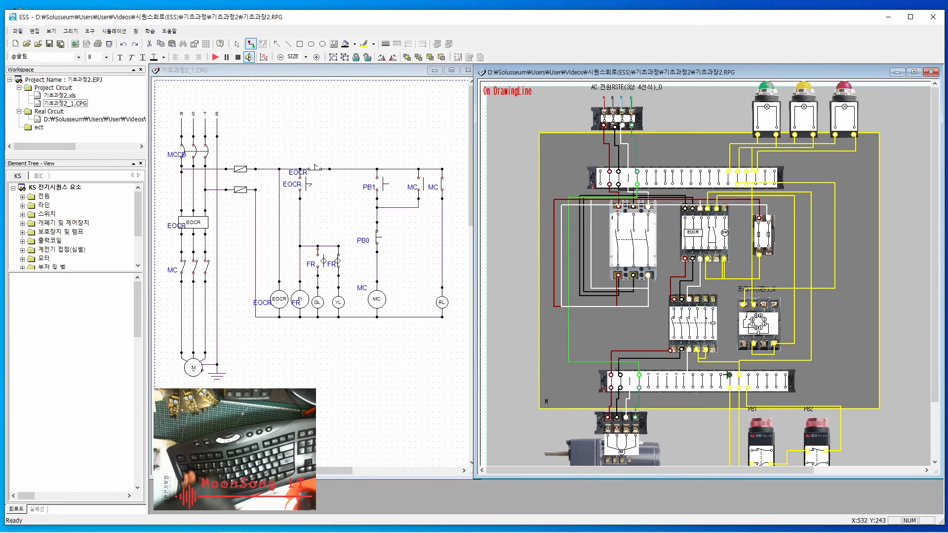
{"action": "left_click", "coordinate": [729, 375]}
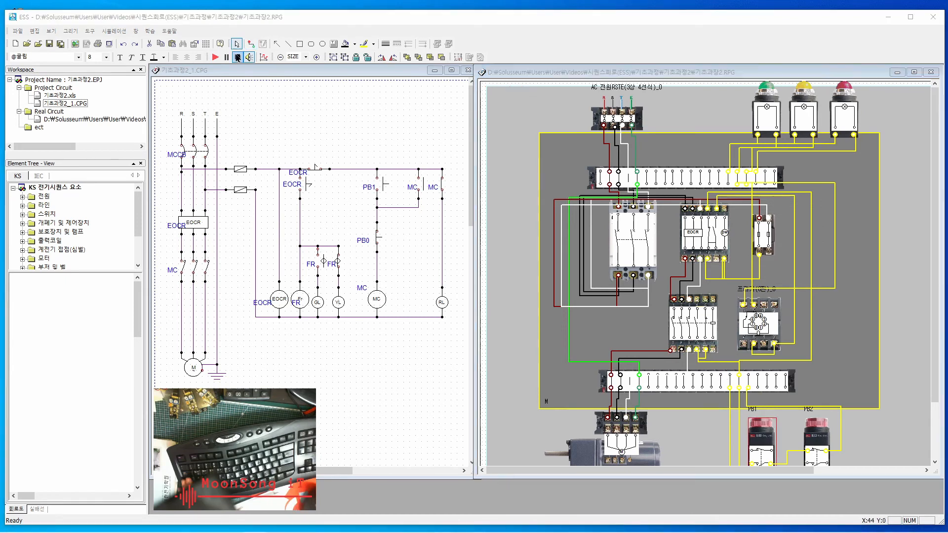
{"action": "left_click", "coordinate": [696, 298]}
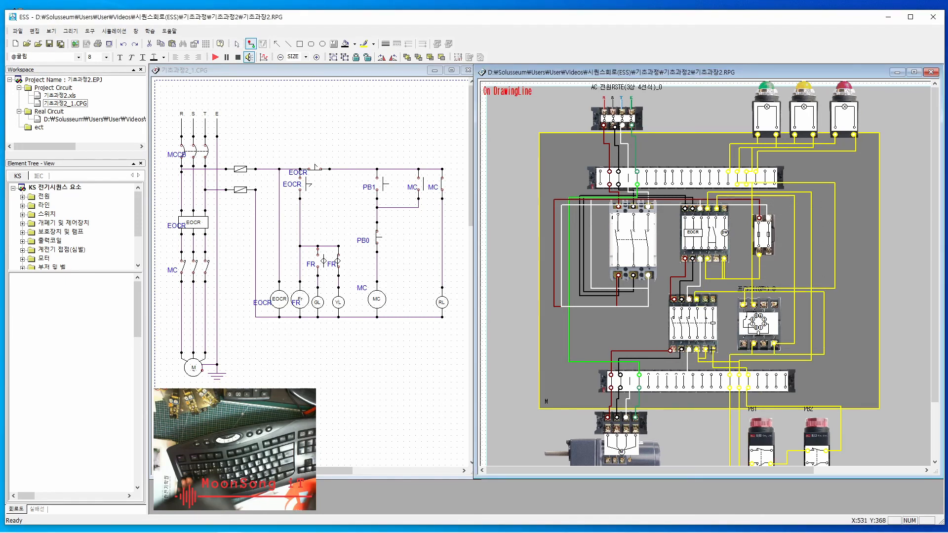
Step: Wire the contactor's fifth upper terminal around the flicker relay to the upper terminal strip in yellow
{"action": "left_click", "coordinate": [705, 299]}
{"action": "left_click", "coordinate": [850, 284]}
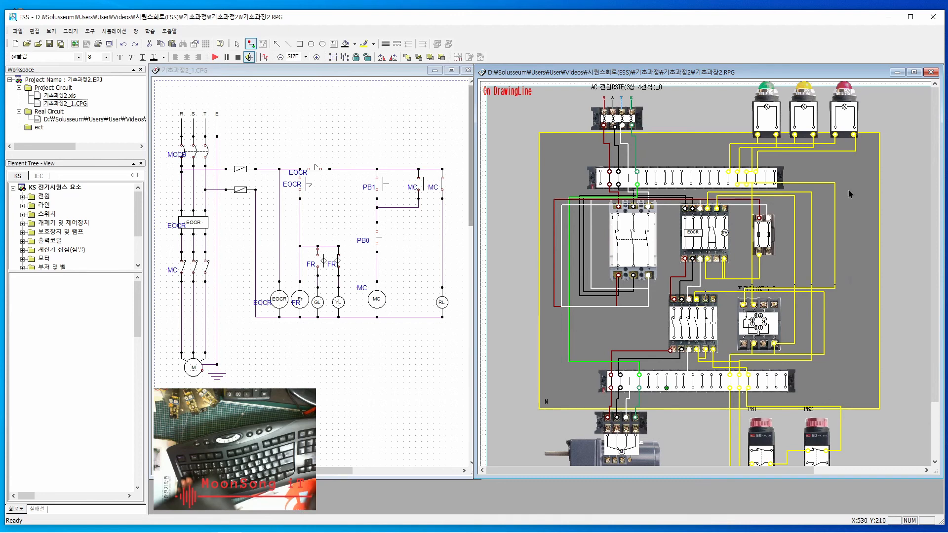
{"action": "left_click", "coordinate": [850, 190]}
{"action": "left_click", "coordinate": [756, 184]}
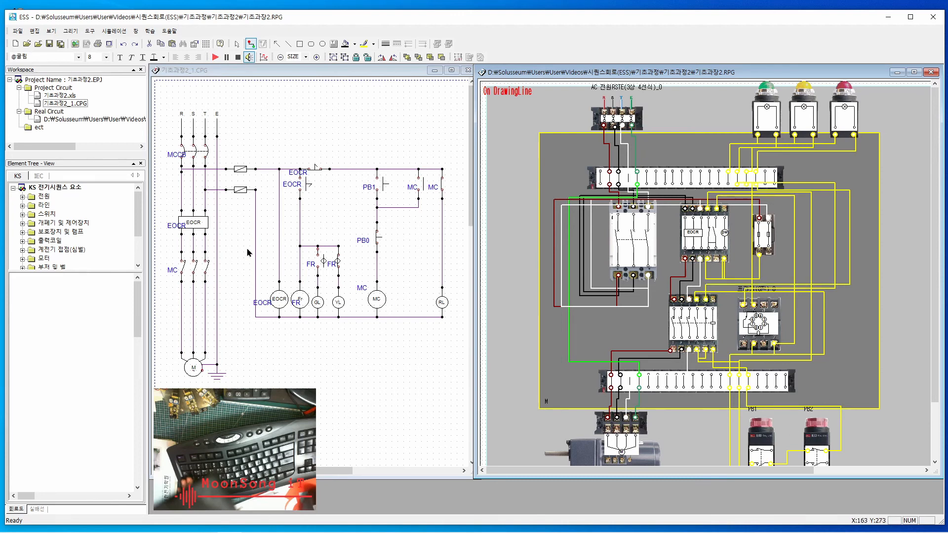
Step: Set the line colour to cyan and wire the fuse holder's second lower terminal to the flicker relay's first lower terminal
{"action": "left_click", "coordinate": [374, 44]}
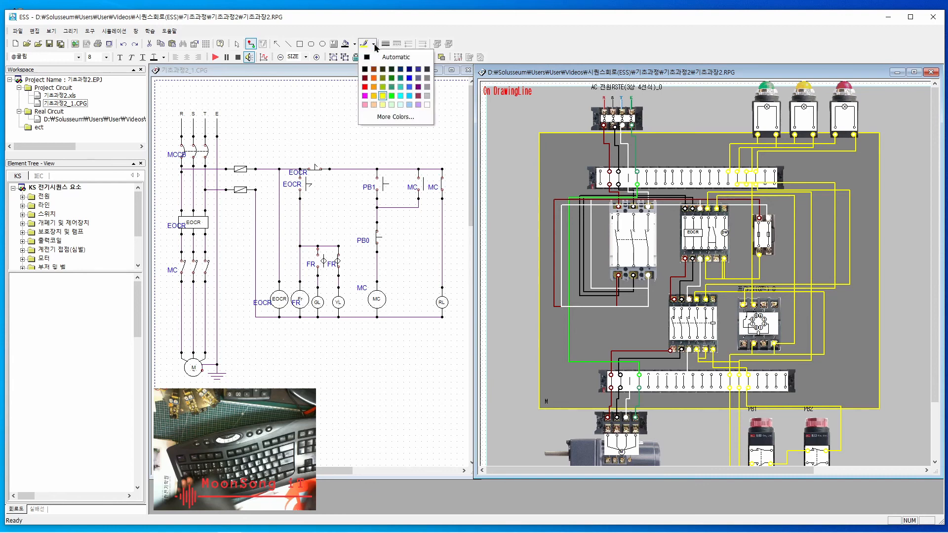
{"action": "left_click", "coordinate": [401, 97]}
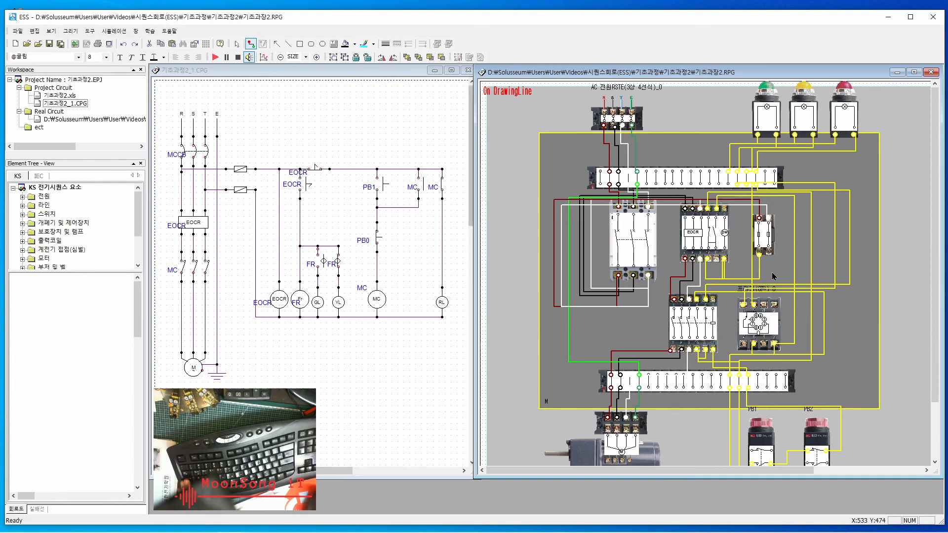
{"action": "left_click", "coordinate": [826, 272]}
{"action": "left_click", "coordinate": [826, 362]}
{"action": "left_click", "coordinate": [742, 344]}
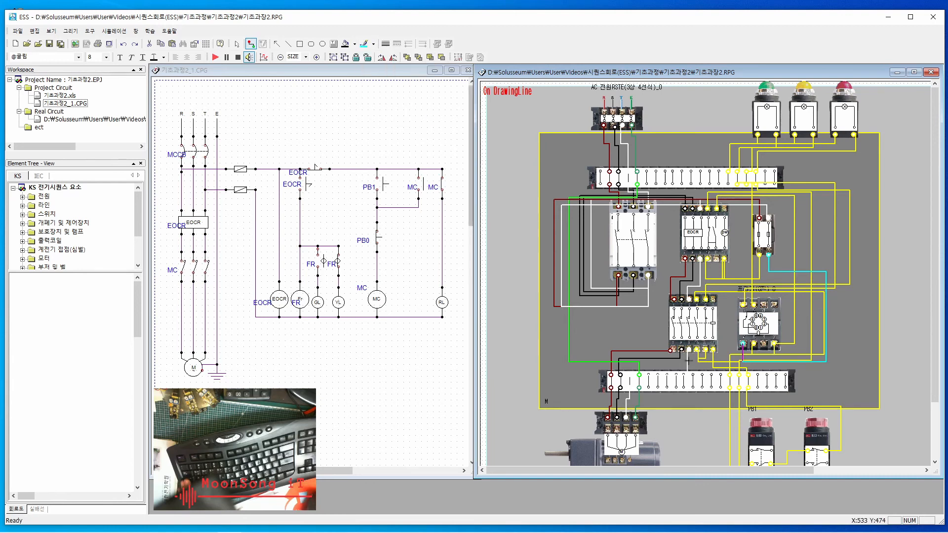
Step: Extend the cyan wire from the flicker relay's first lower terminal around the contactor to the contactor's sixth upper terminal
{"action": "left_click", "coordinate": [547, 368]}
{"action": "left_click", "coordinate": [547, 286]}
{"action": "left_click", "coordinate": [713, 299]}
Step: Continue the cyan wiring from the contactor's sixth upper terminal to the EOCR's sixth upper terminal and the upper terminal strip
{"action": "left_click", "coordinate": [818, 257]}
{"action": "left_click", "coordinate": [819, 197]}
{"action": "left_click", "coordinate": [724, 209]}
{"action": "left_click", "coordinate": [728, 185]}
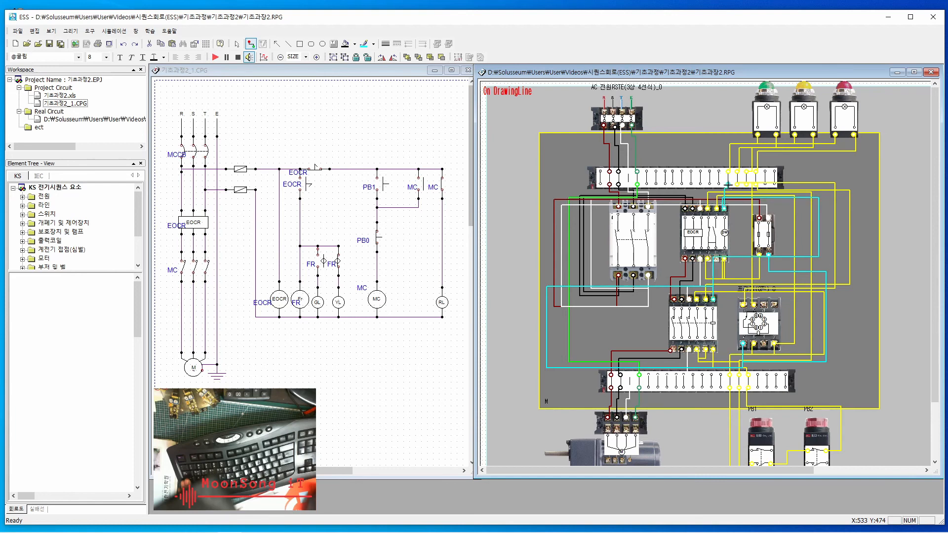
Step: Simulate the panel with the main breaker switched on and operate the PB1 push button several times to test the control circuit
{"action": "left_click", "coordinate": [215, 57]}
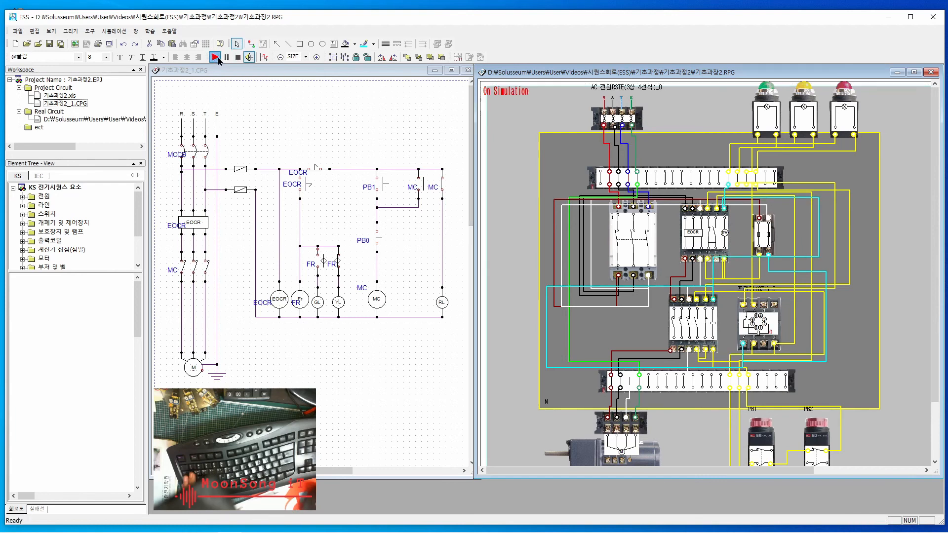
{"action": "left_click", "coordinate": [638, 238]}
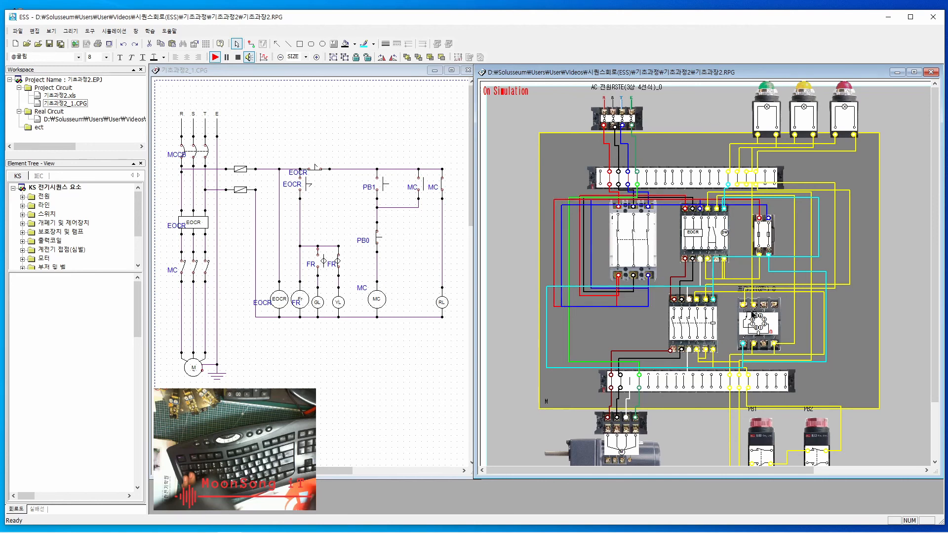
{"action": "left_click", "coordinate": [757, 424]}
{"action": "left_click", "coordinate": [761, 426]}
{"action": "left_click", "coordinate": [761, 426]}
{"action": "left_click", "coordinate": [761, 427]}
{"action": "left_click_drag", "start_coordinate": [935, 363], "coordinate": [935, 383]}
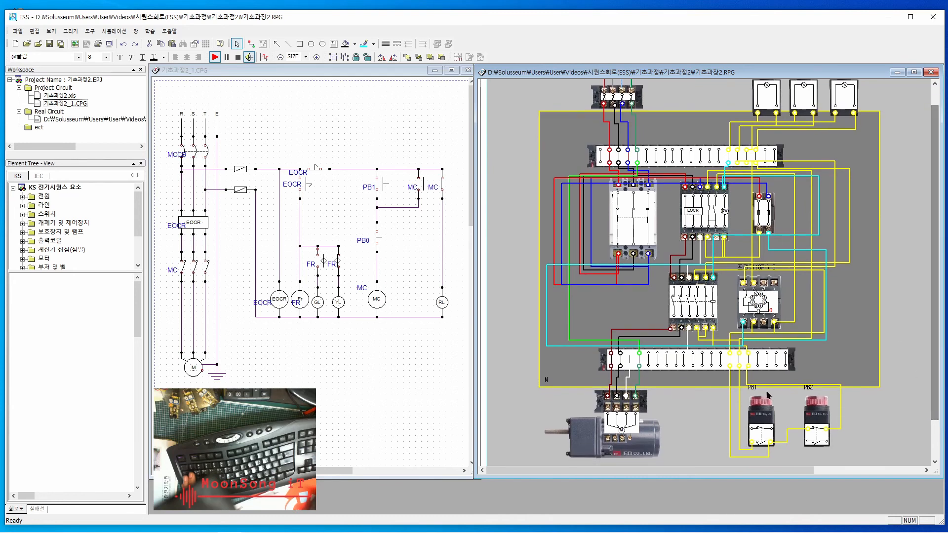
{"action": "left_click", "coordinate": [759, 403]}
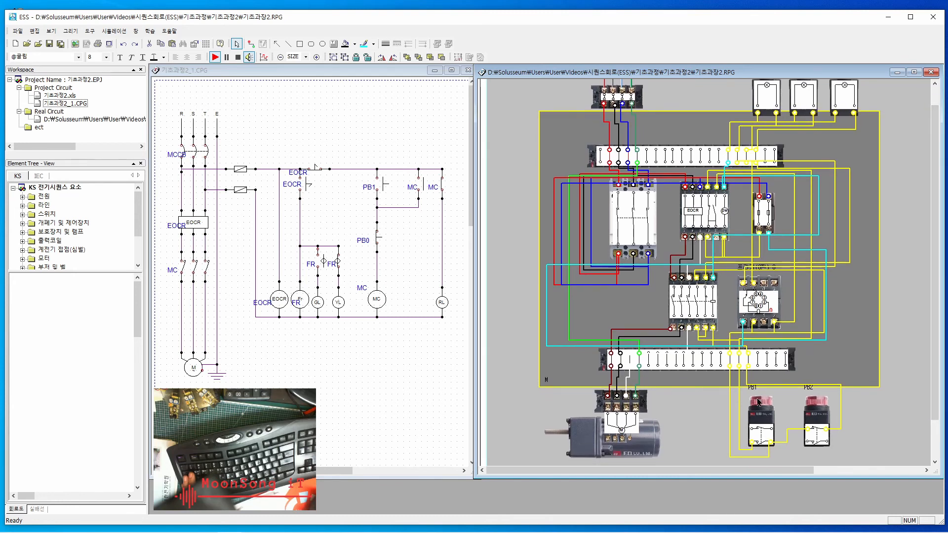
{"action": "left_click", "coordinate": [759, 403]}
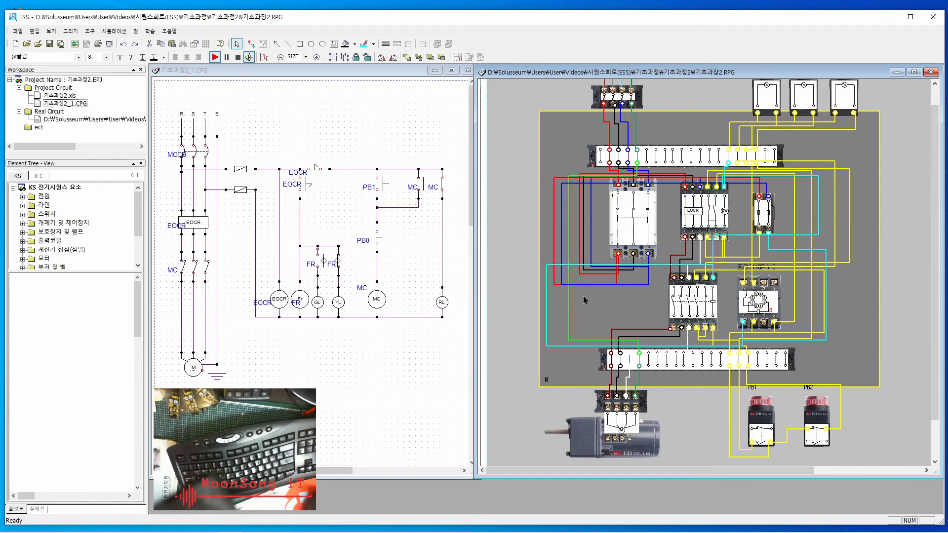